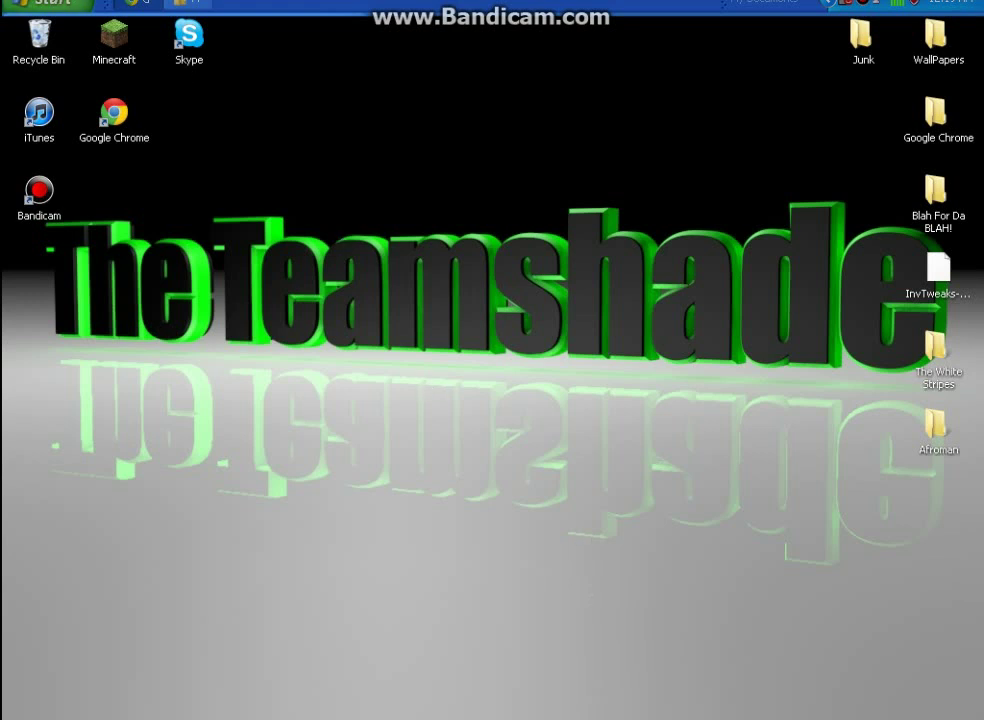
- Launch Windows Media Player from the Start menu and show the Motorola MB300's empty sync list
click(40, 4)
click(387, 386)
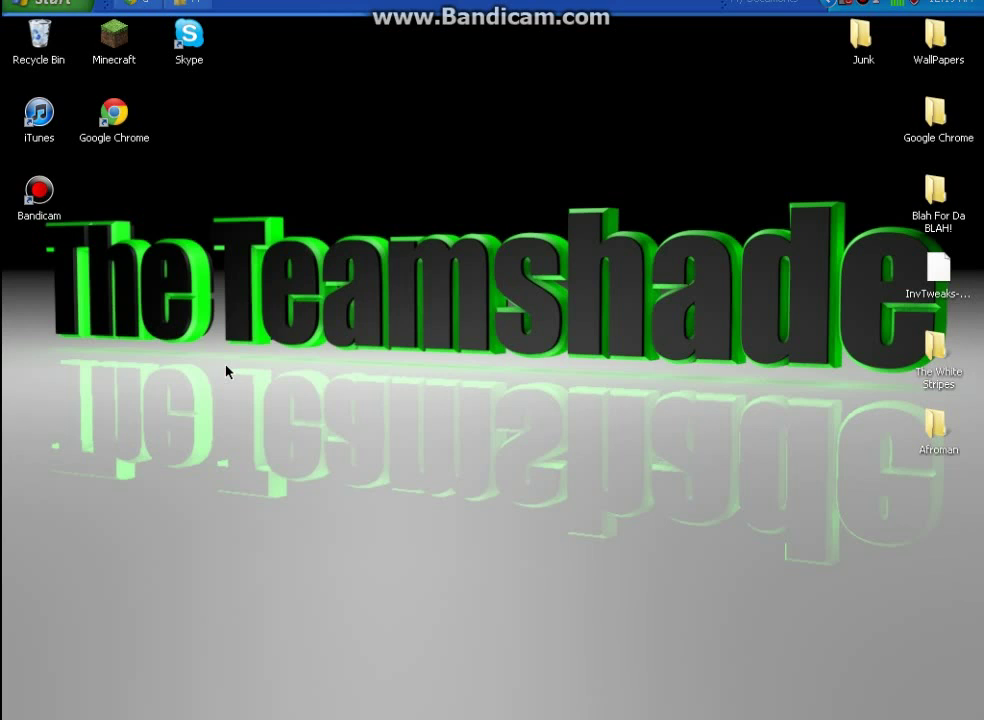
click(40, 5)
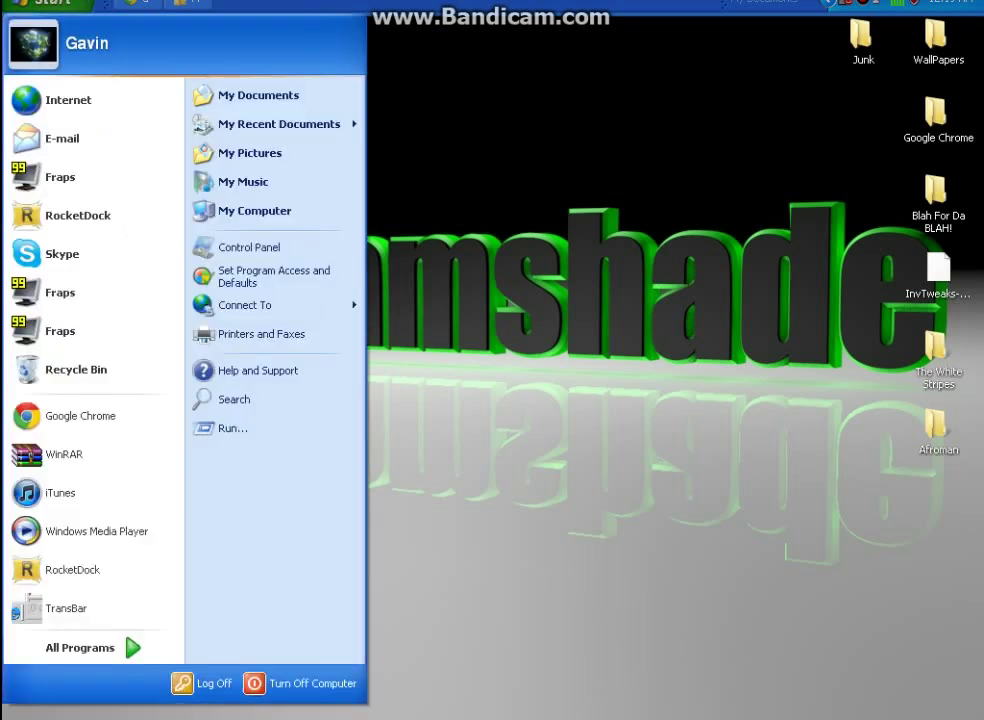
click(60, 527)
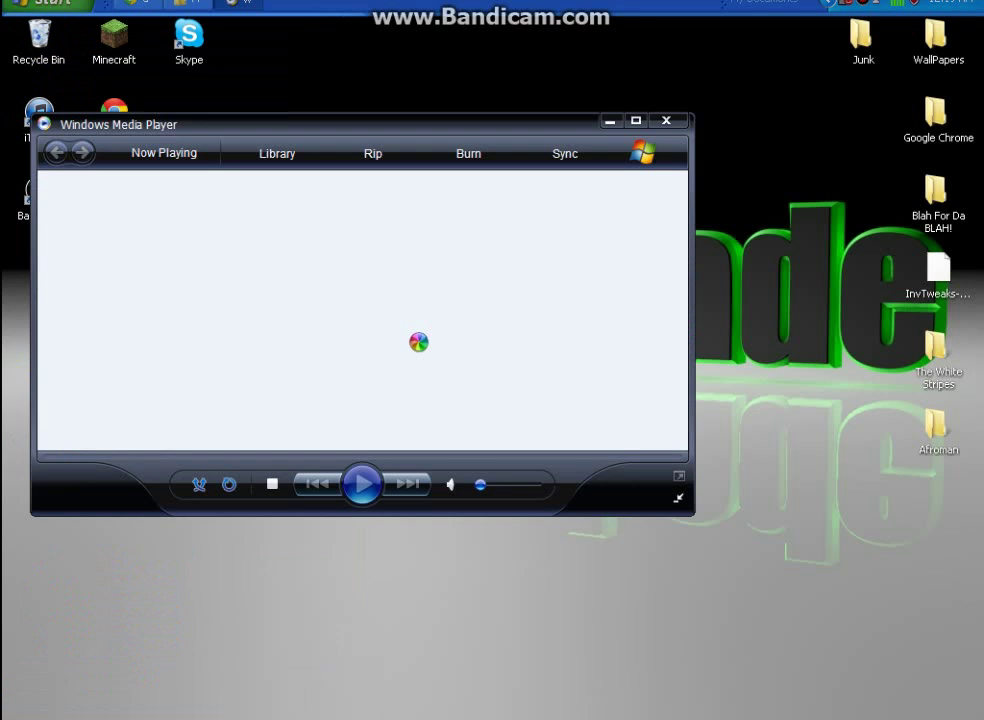
click(566, 154)
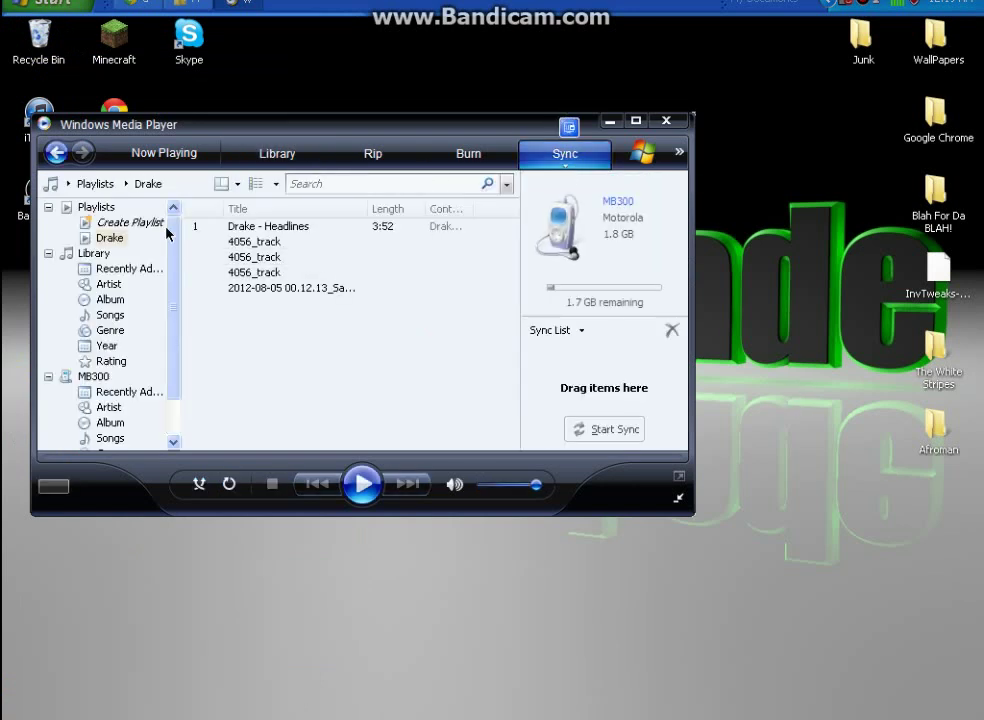
- Collapse the Library tree branch and display the music library's category views
click(48, 253)
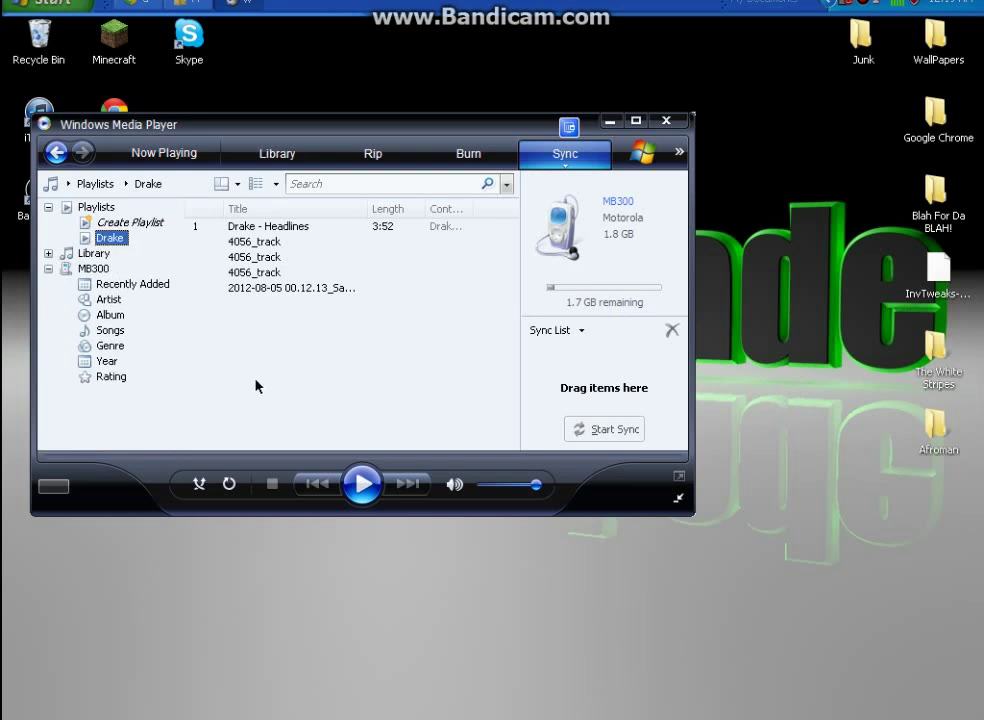
click(93, 253)
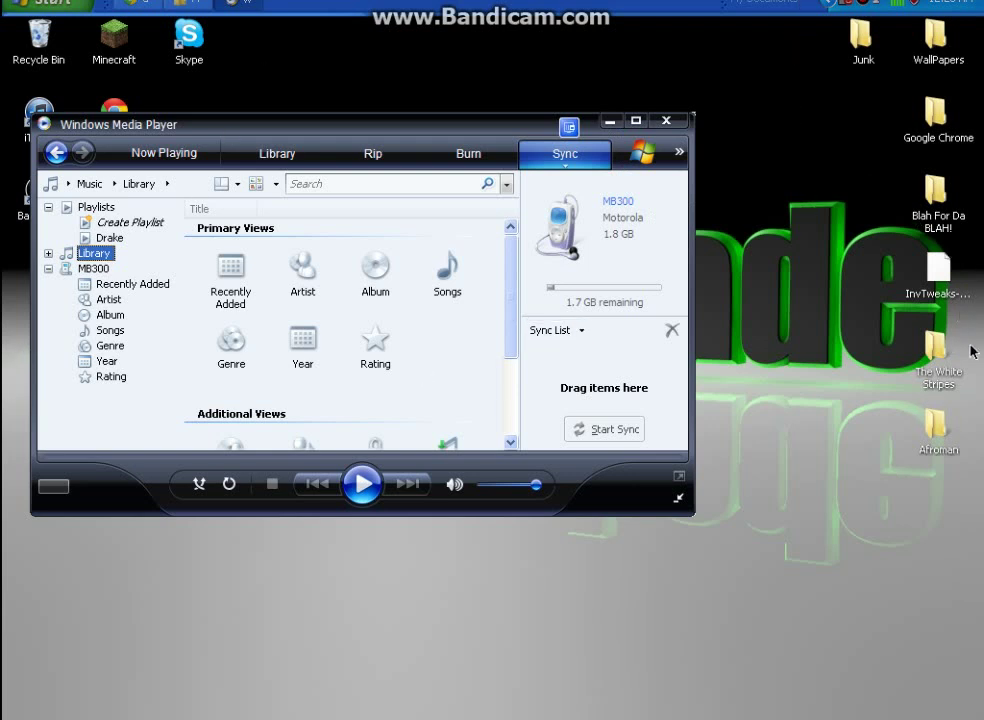
click(942, 478)
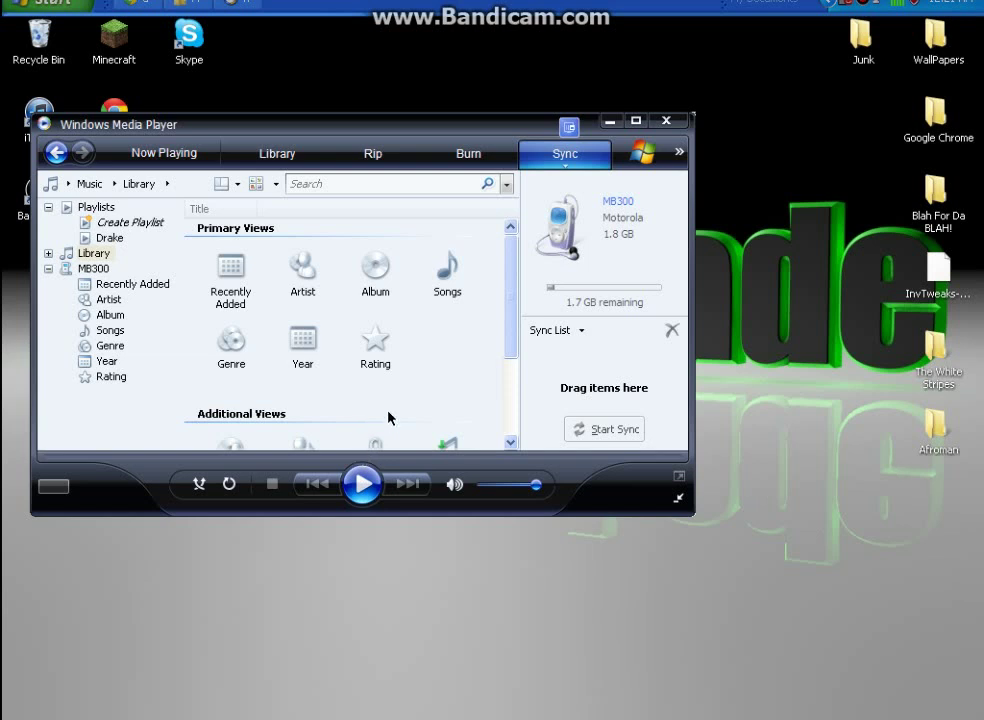
mouse_move(510, 300)
mouse_down()
mouse_move(510, 380)
mouse_move(510, 260)
mouse_up()
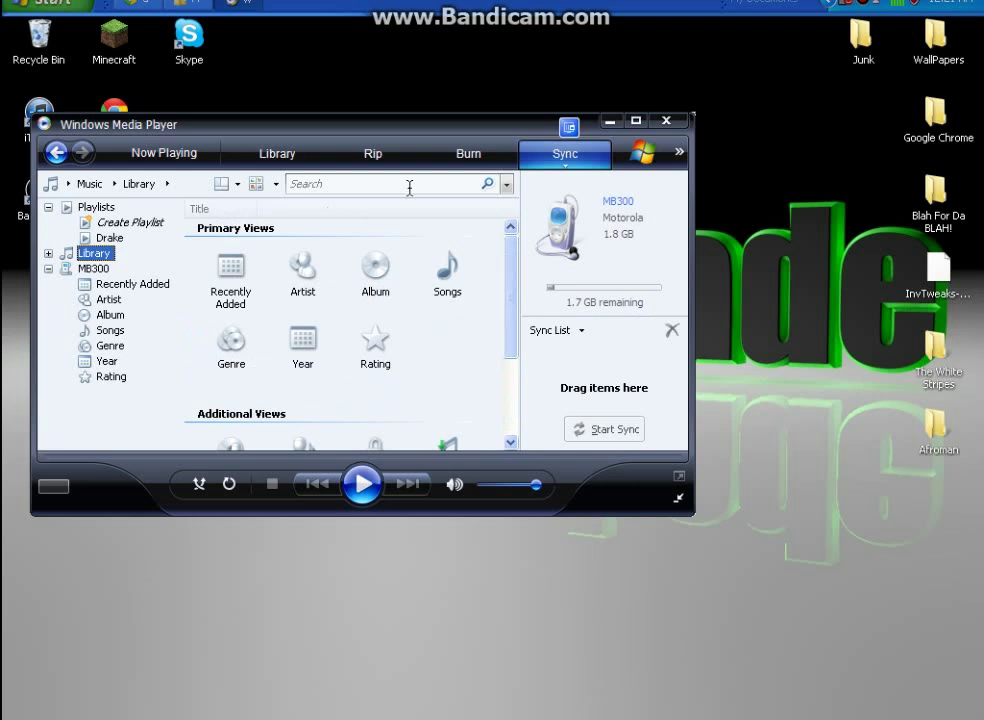
- Drag Tyga's 'Faded' MP3 from the Blah For Da BLAH! folder into the sync list and sync it
click(935, 195)
double_click(935, 210)
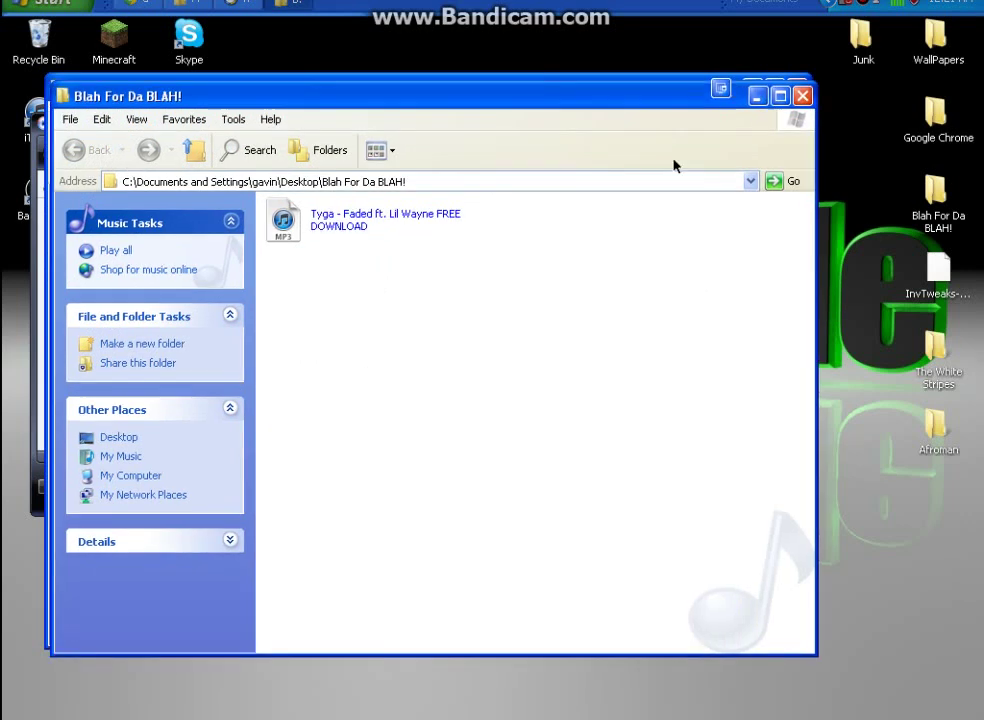
drag(600, 88, 960, 474)
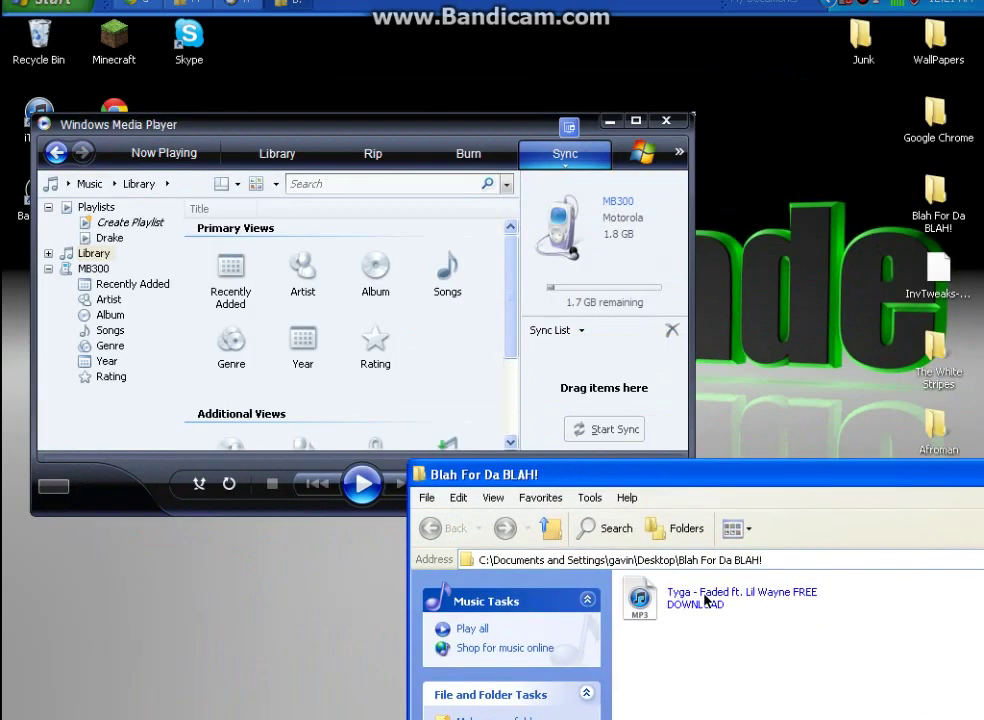
drag(650, 602, 604, 392)
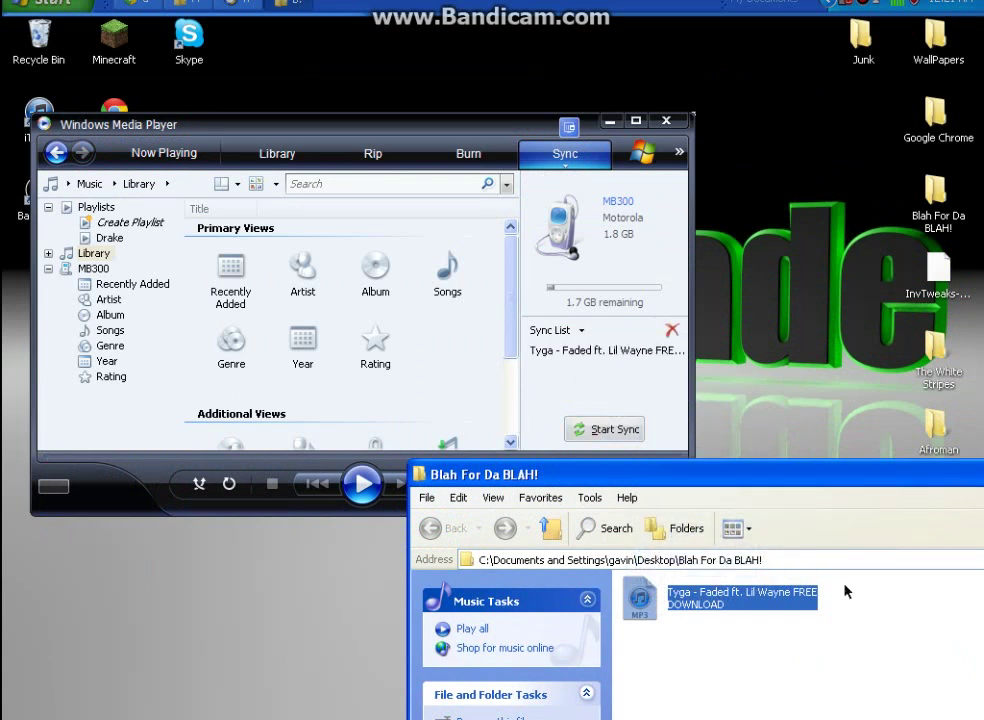
click(614, 429)
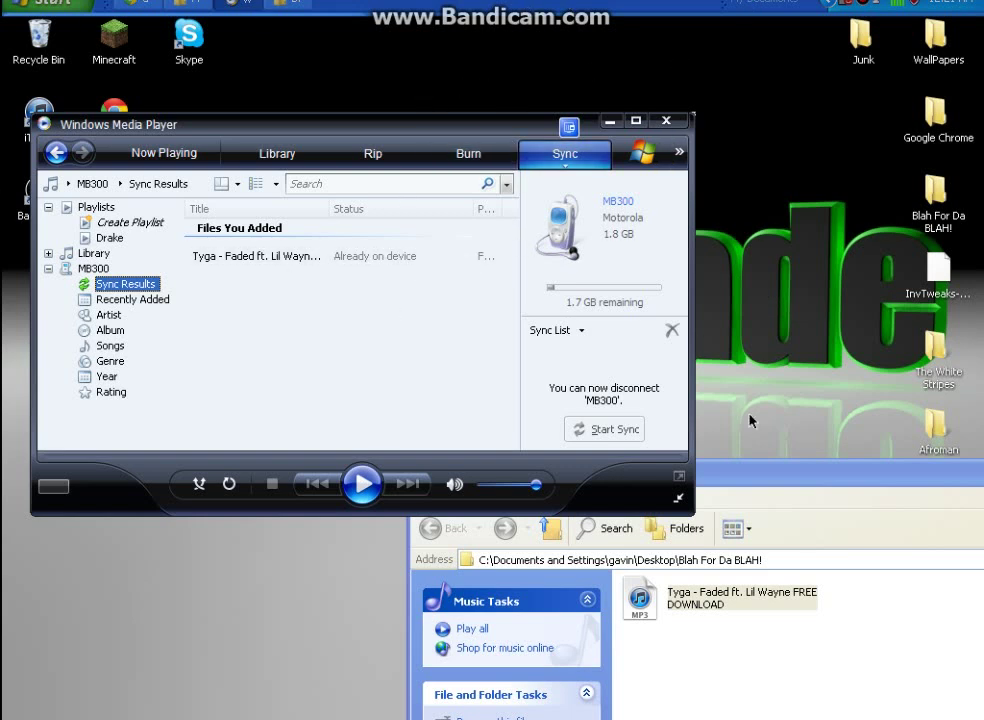
mouse_move(673, 456)
mouse_down()
mouse_move(673, 285)
mouse_move(415, 10)
mouse_up()
drag(499, 21, 475, 113)
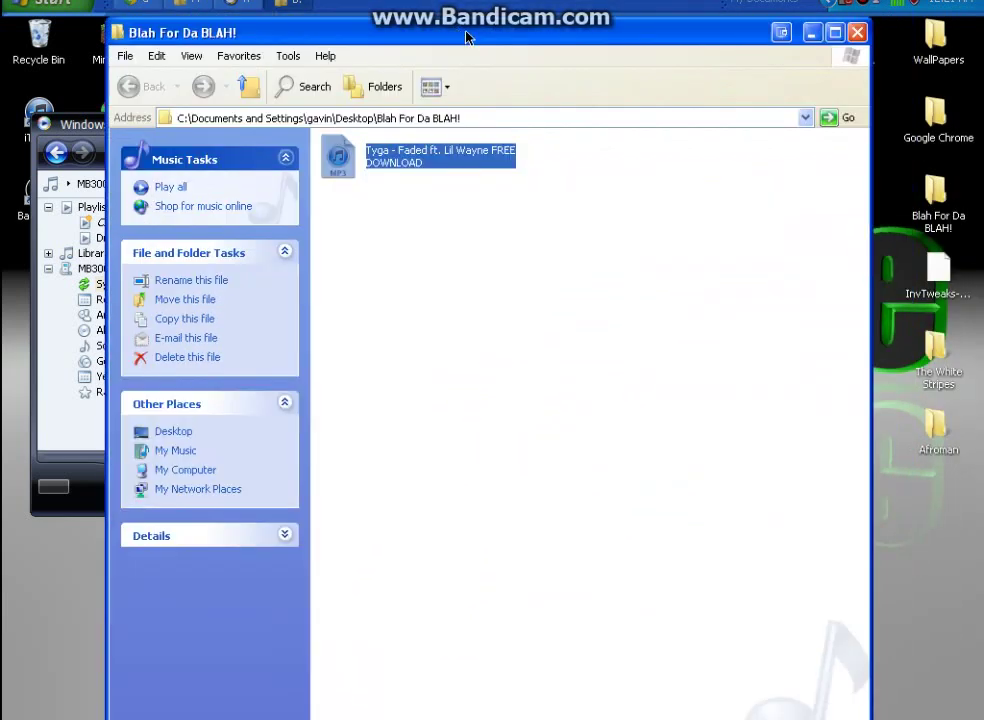
click(470, 150)
drag(455, 260, 441, 45)
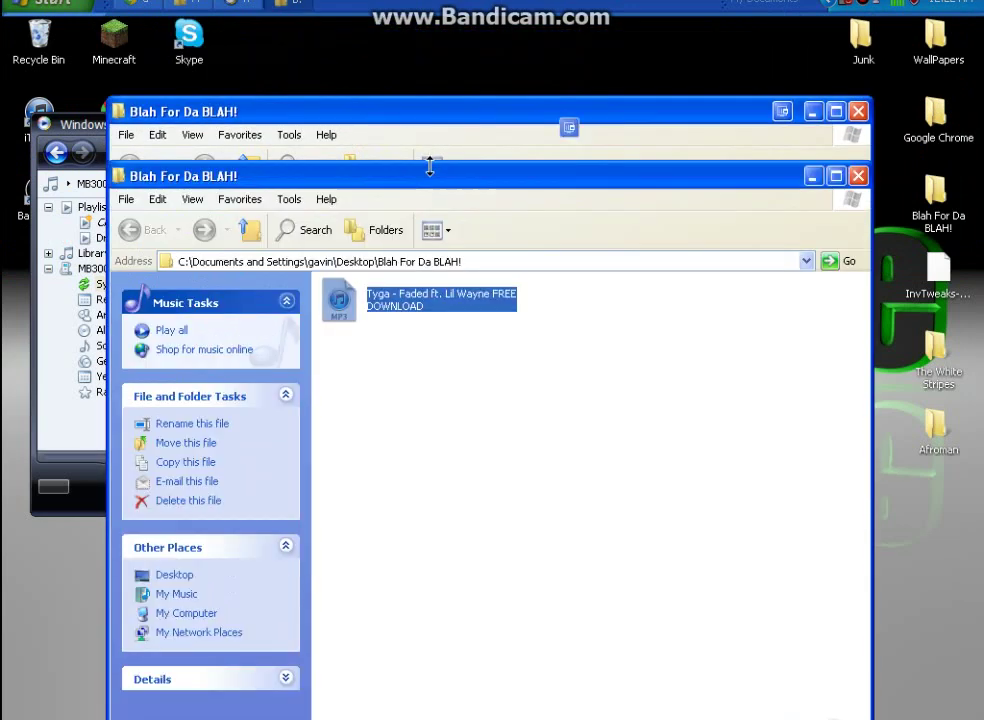
drag(430, 176, 480, 330)
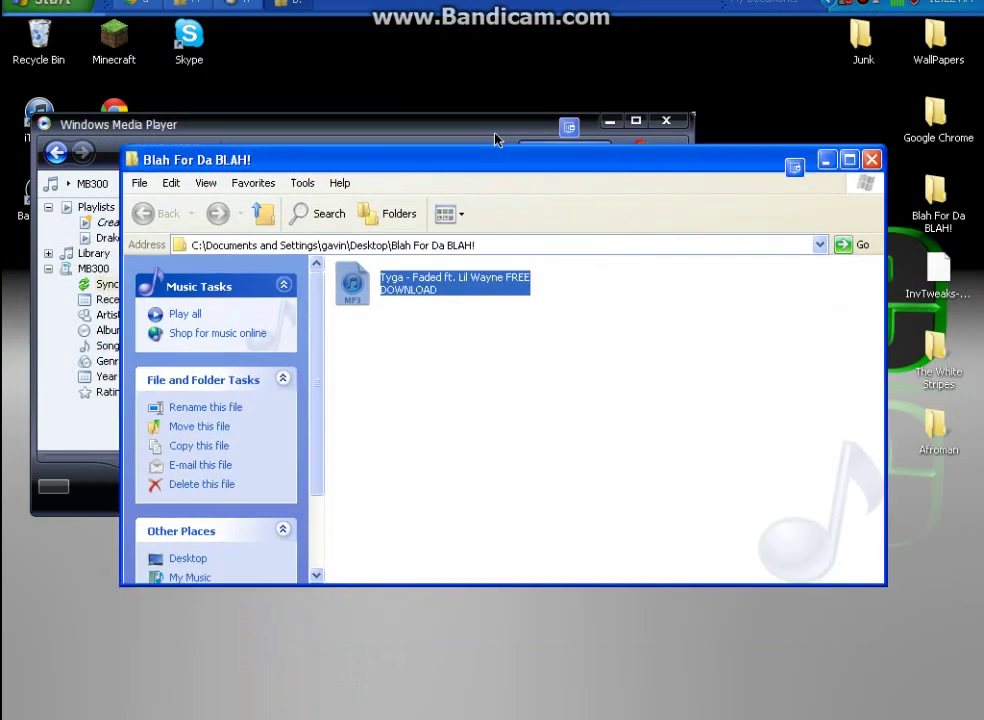
drag(495, 160, 740, 450)
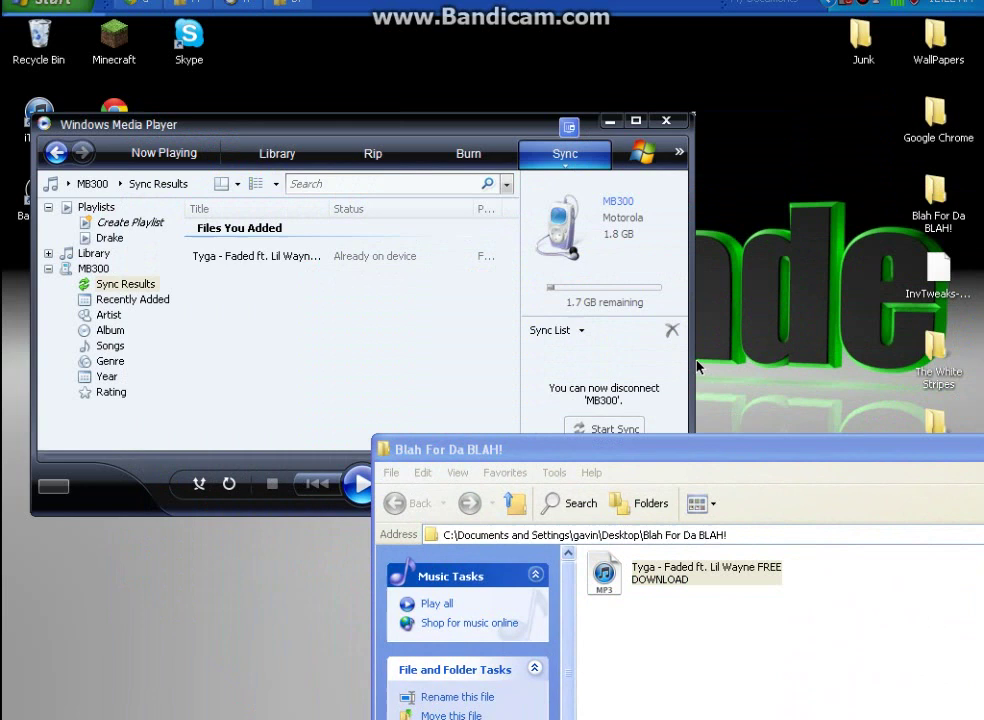
- Bring the Blah For Da BLAH! folder window forward and close it, leaving only Media Player
click(340, 128)
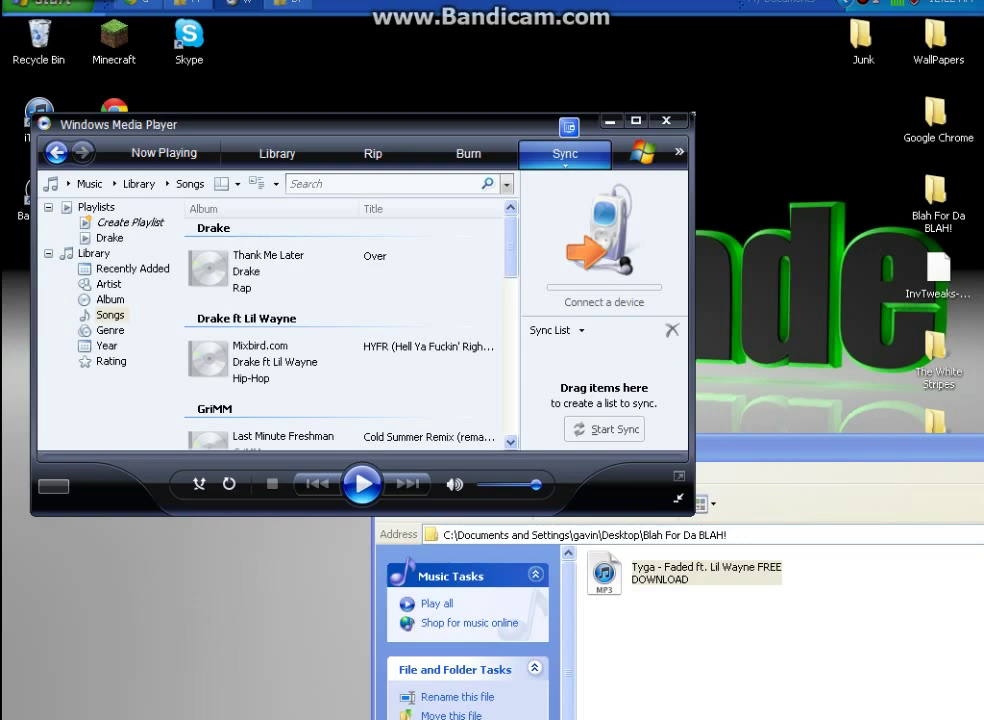
mouse_move(630, 450)
mouse_down()
mouse_move(625, 247)
mouse_move(513, 211)
mouse_up()
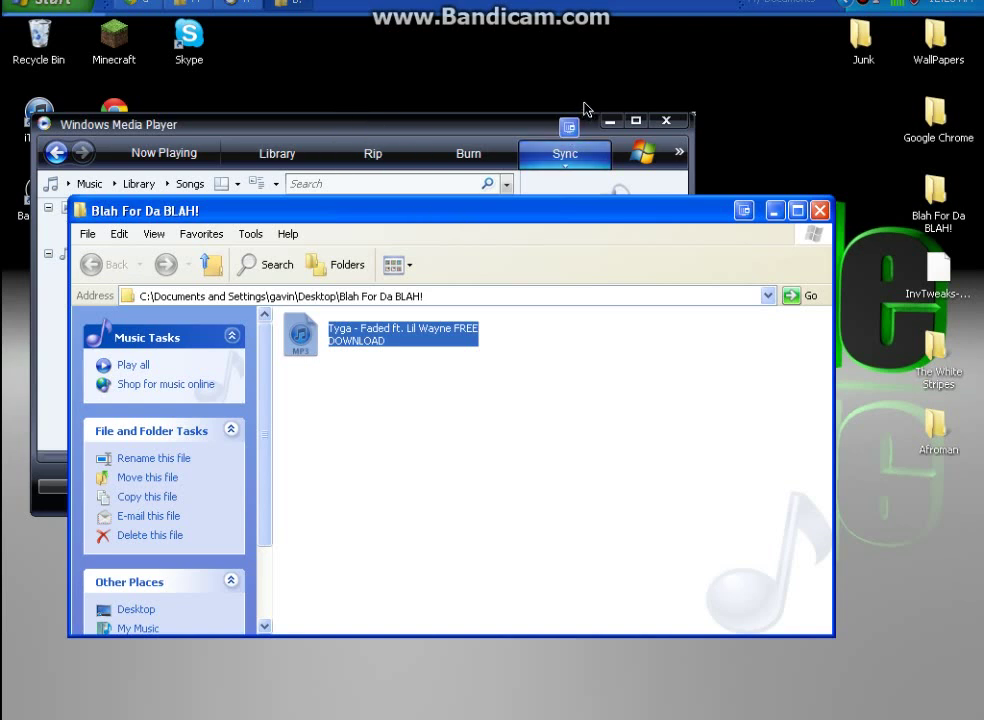
click(819, 211)
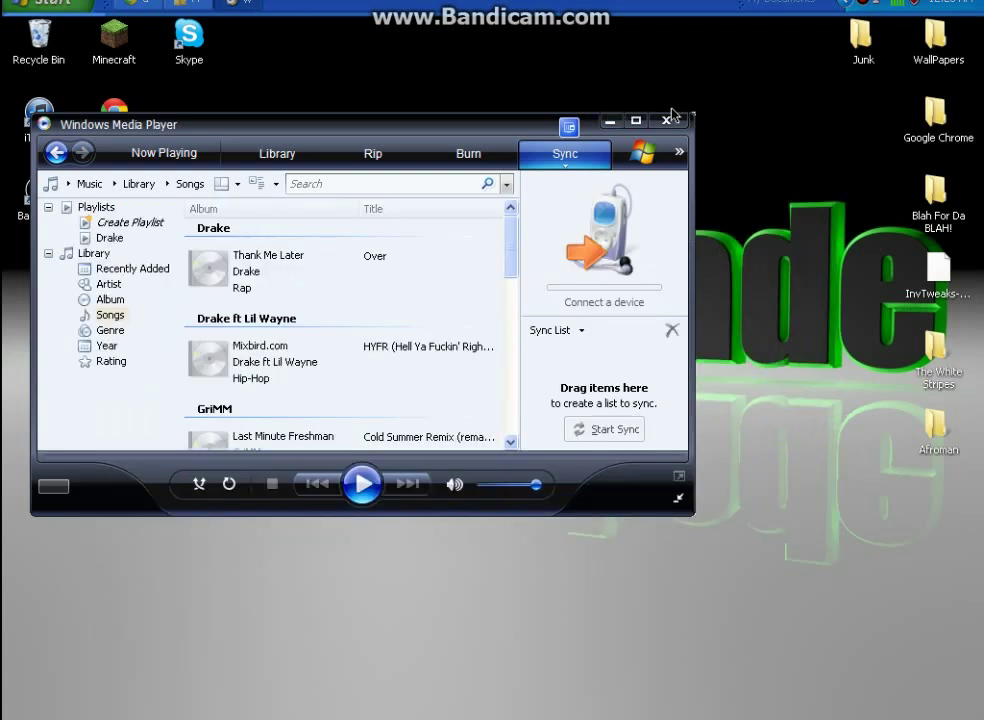